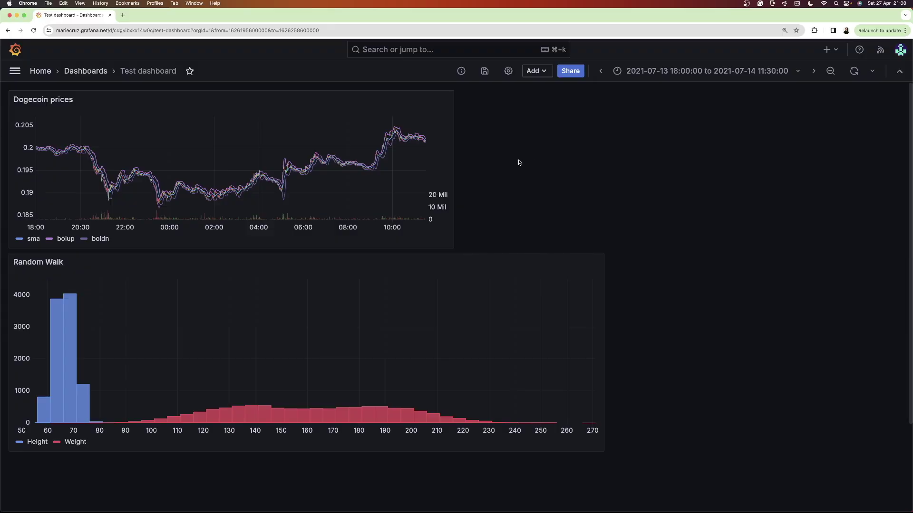
# Add a new visualization panel and make it a Flame Graph
pyautogui.click(535, 71)
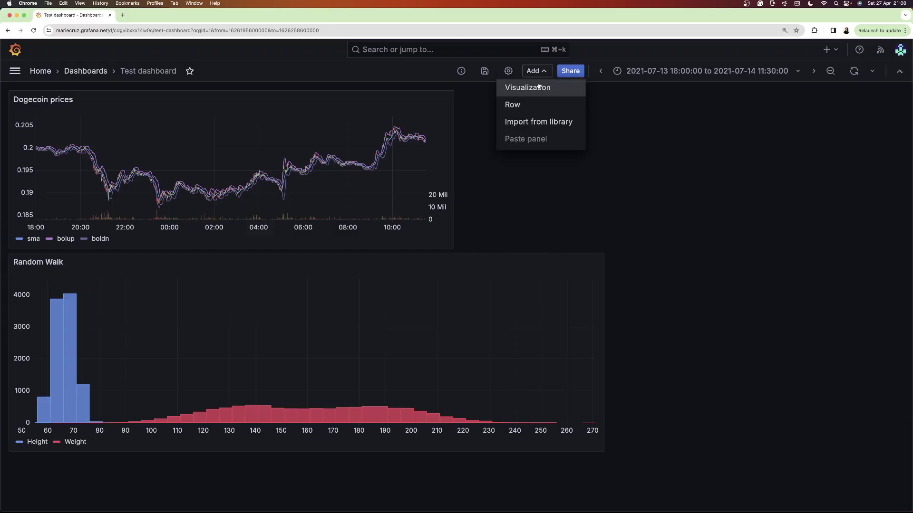
pyautogui.click(528, 87)
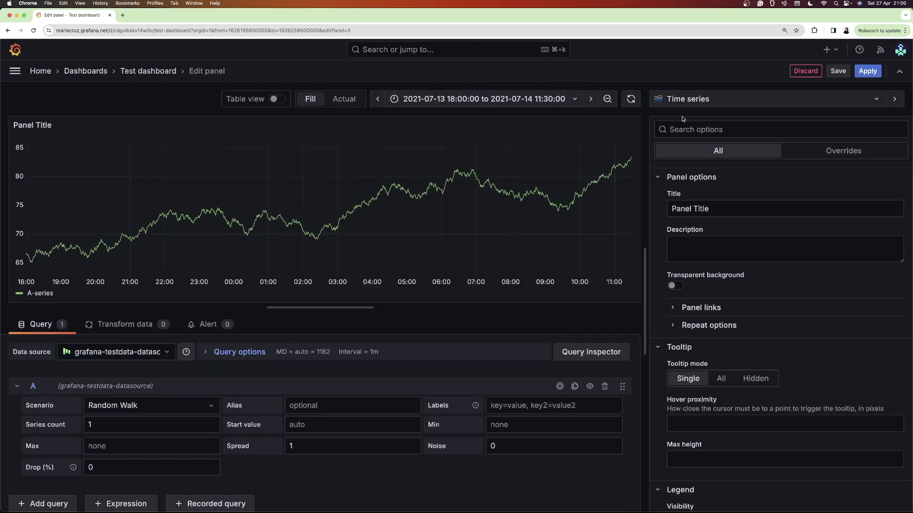
pyautogui.click(682, 100)
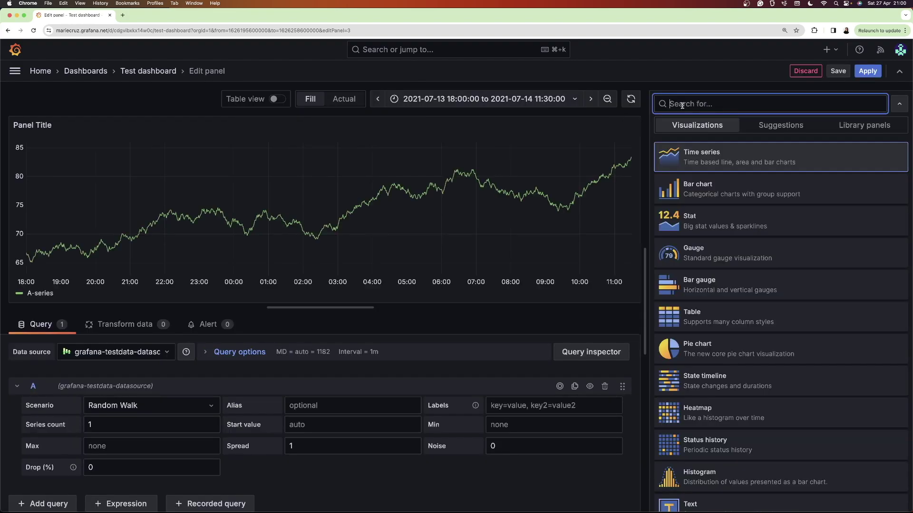
pyautogui.write('f')
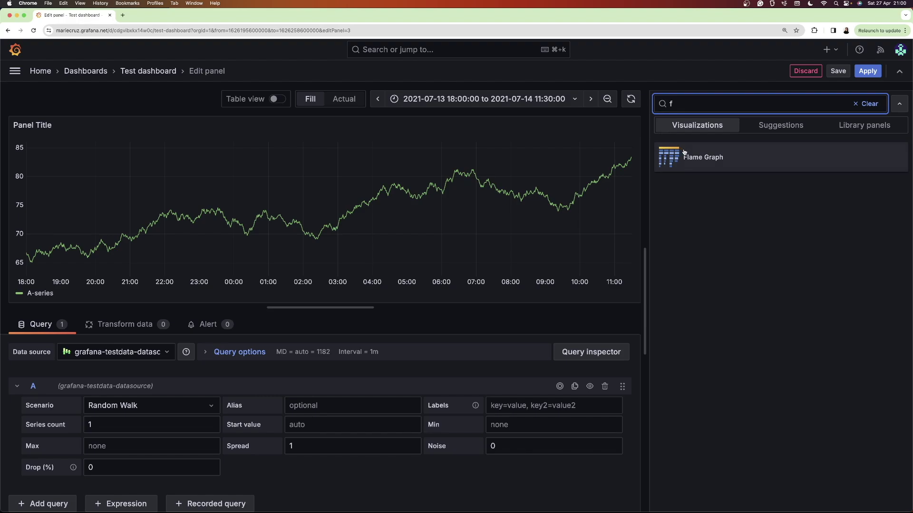
pyautogui.click(684, 155)
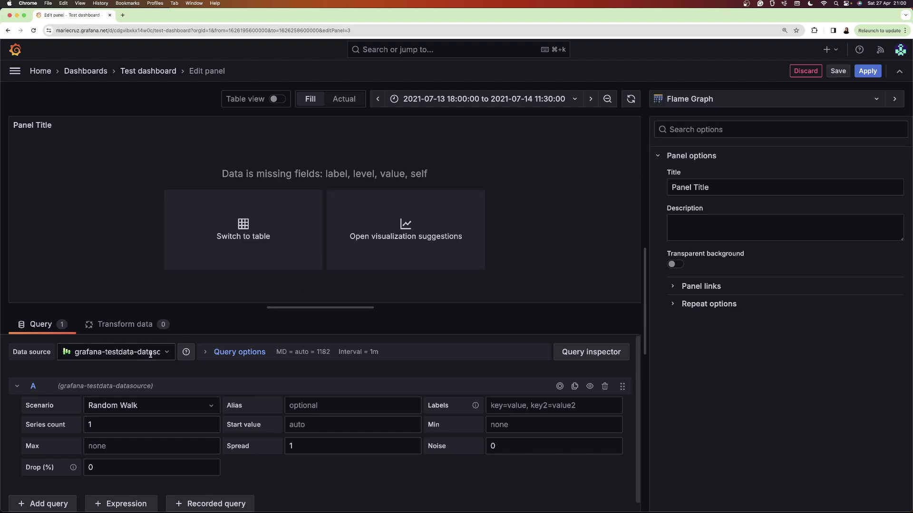
# Feed the panel the TestData Flame Graph scenario and show its data as a raw table
pyautogui.click(169, 406)
pyautogui.scroll(-2, 162, 449)
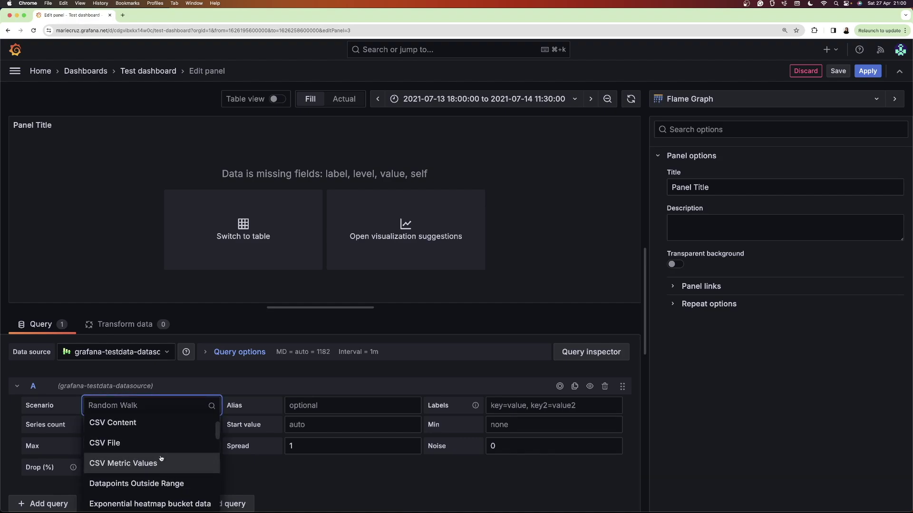
pyautogui.scroll(-2, 161, 461)
pyautogui.click(150, 463)
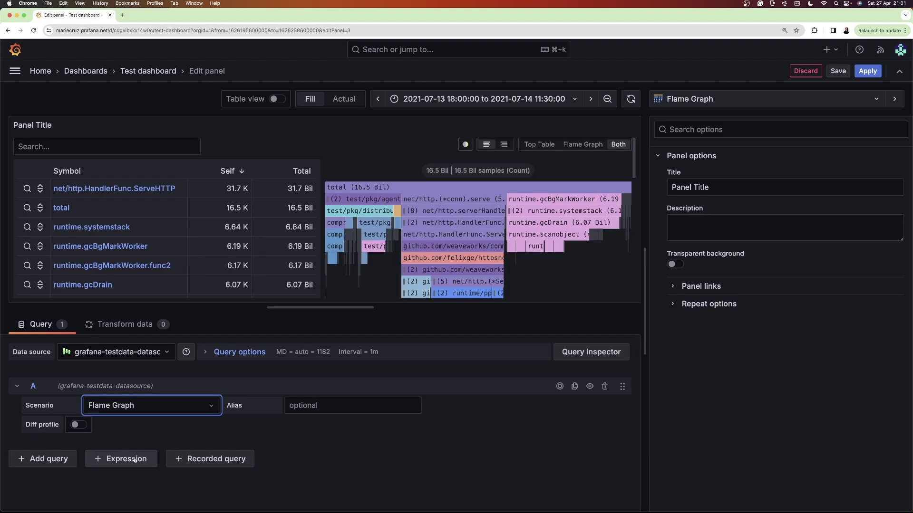
pyautogui.click(275, 100)
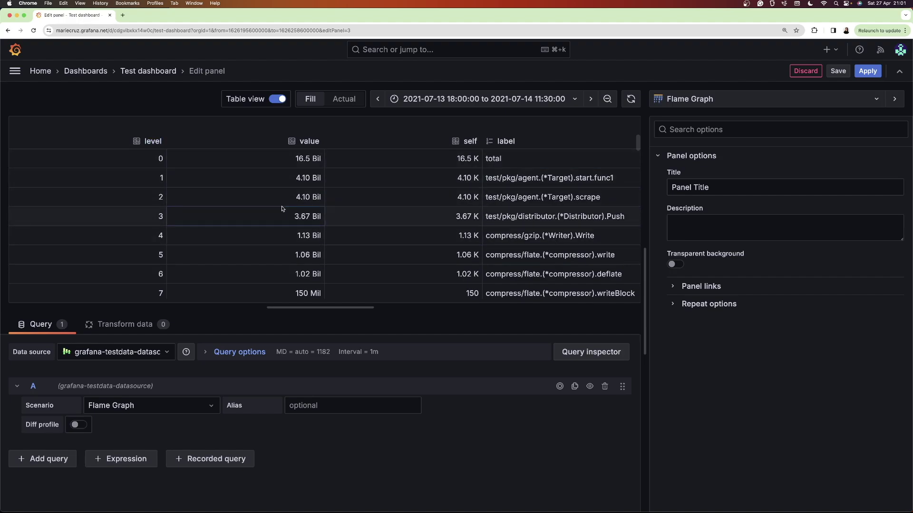
# Return to the rendered panel, try flame-graph-only and table-only views, settle on Both, and sort the top table by Self
pyautogui.click(279, 99)
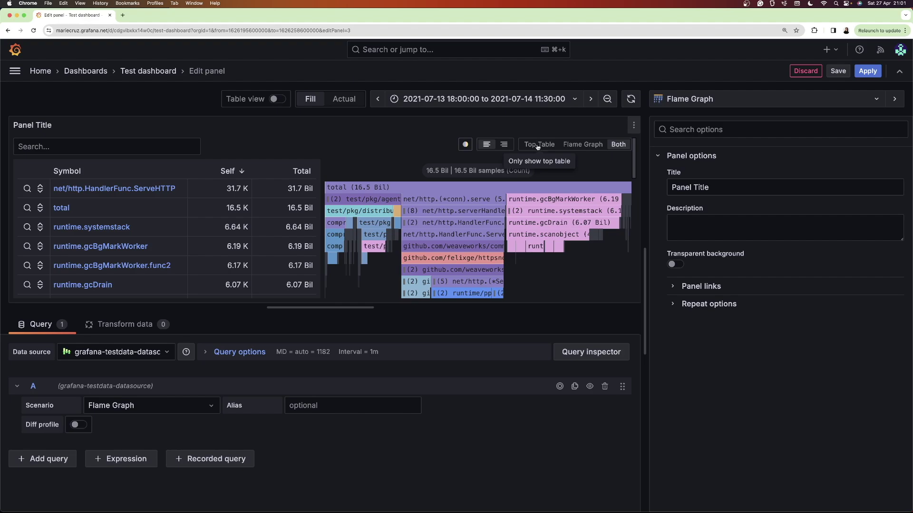
pyautogui.click(582, 144)
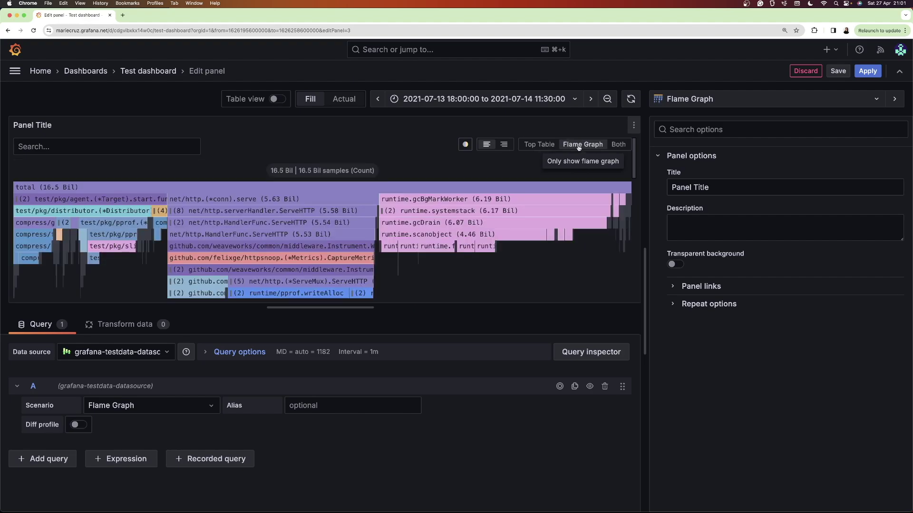
pyautogui.click(547, 145)
pyautogui.click(618, 144)
pyautogui.click(228, 171)
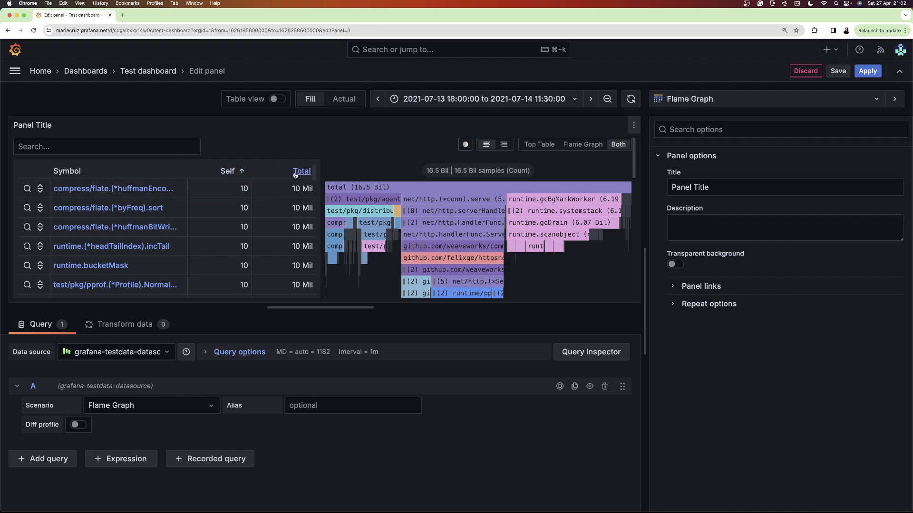
# Sort the table by Symbol then Total, filter and highlight one function, and sandwich-view runtime.gcBgMarkWorker
pyautogui.click(67, 170)
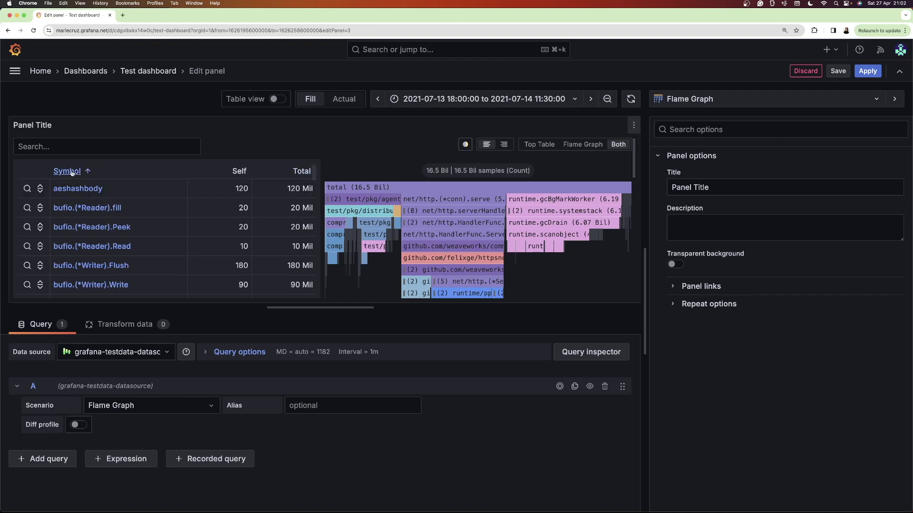
pyautogui.click(293, 170)
pyautogui.click(114, 188)
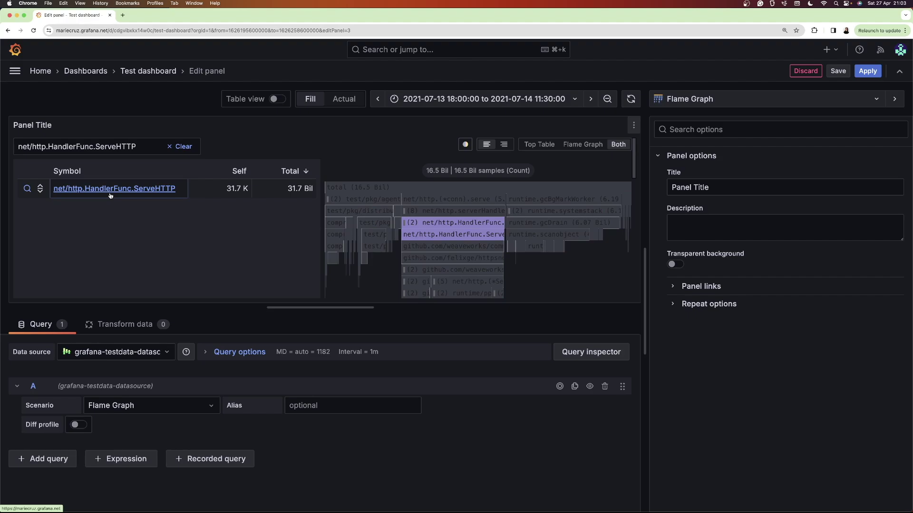
pyautogui.click(28, 188)
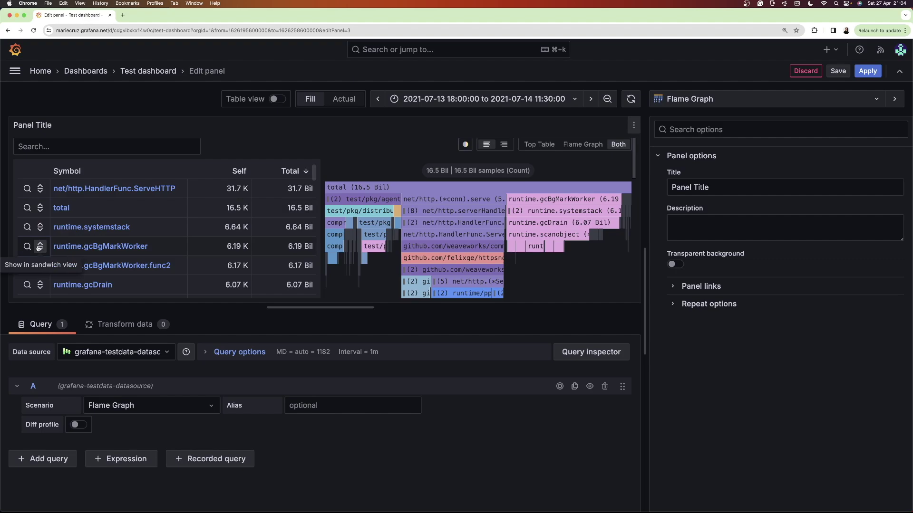
pyautogui.click(41, 246)
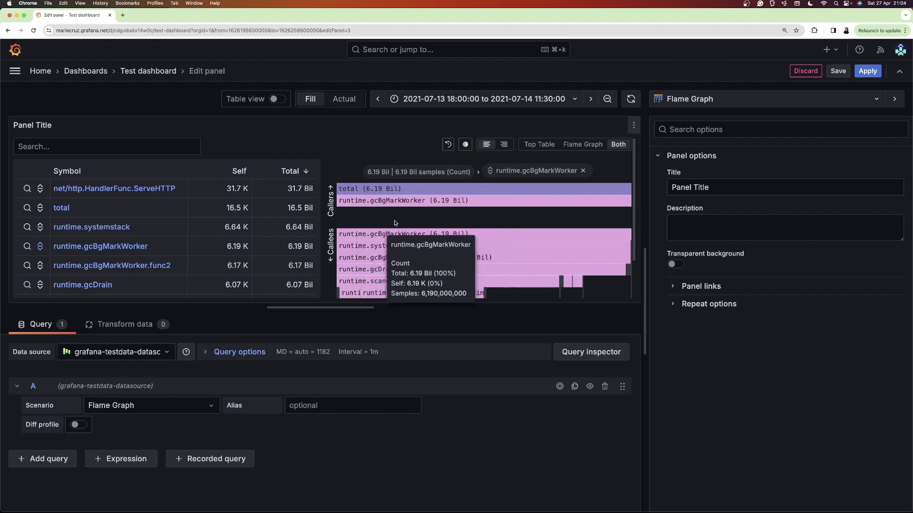
pyautogui.moveTo(324, 206)
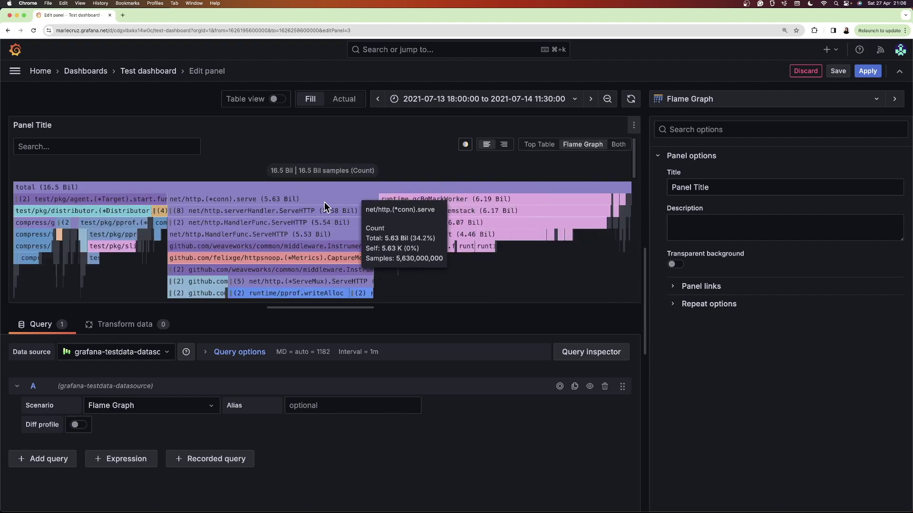
pyautogui.scroll(-2, 274, 235)
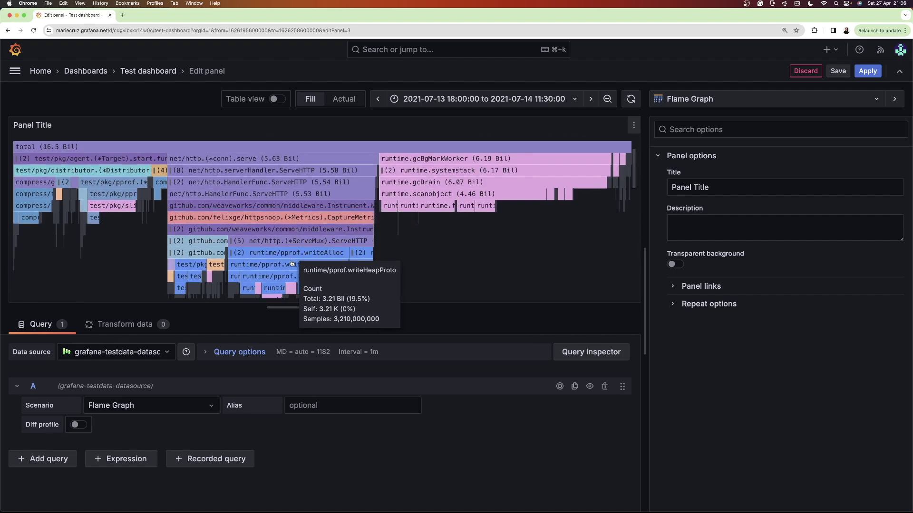
# Focus the flame graph on two blocks in turn, then sandwich-view http.serverHandler.ServeHTTP
pyautogui.click(291, 264)
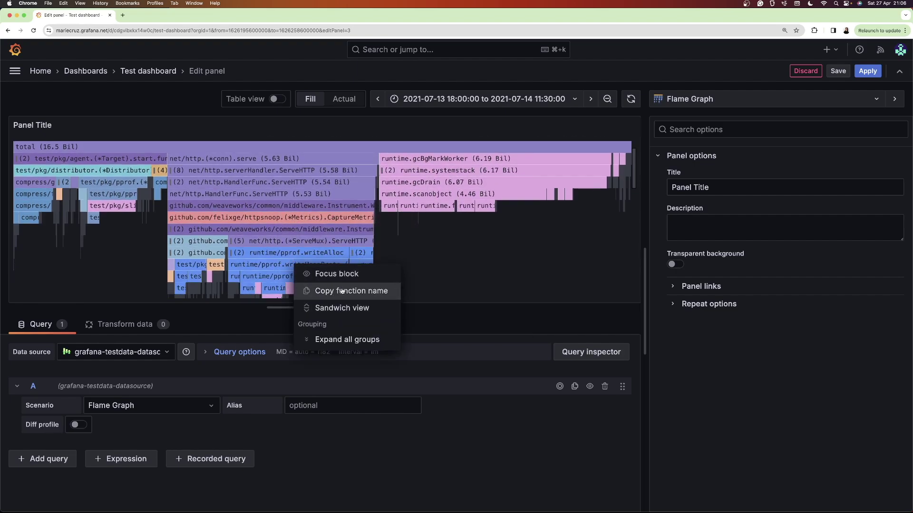
pyautogui.click(337, 274)
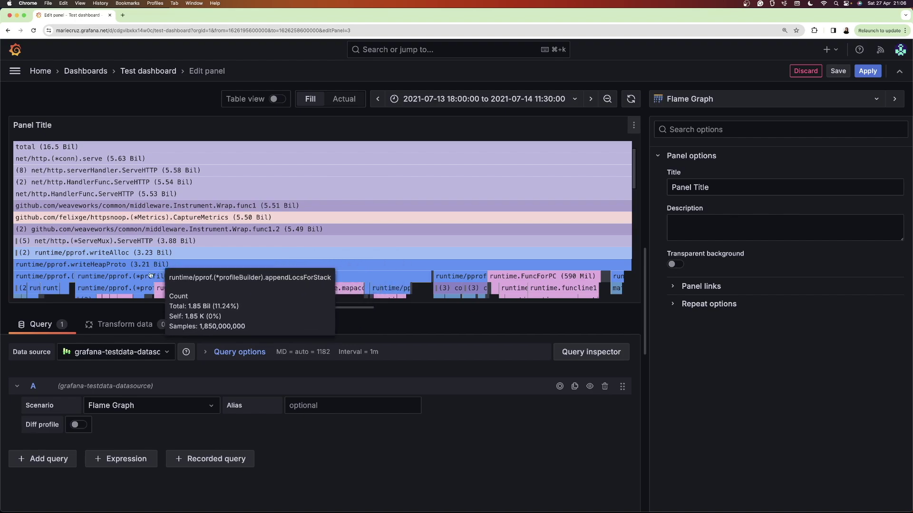
pyautogui.click(164, 289)
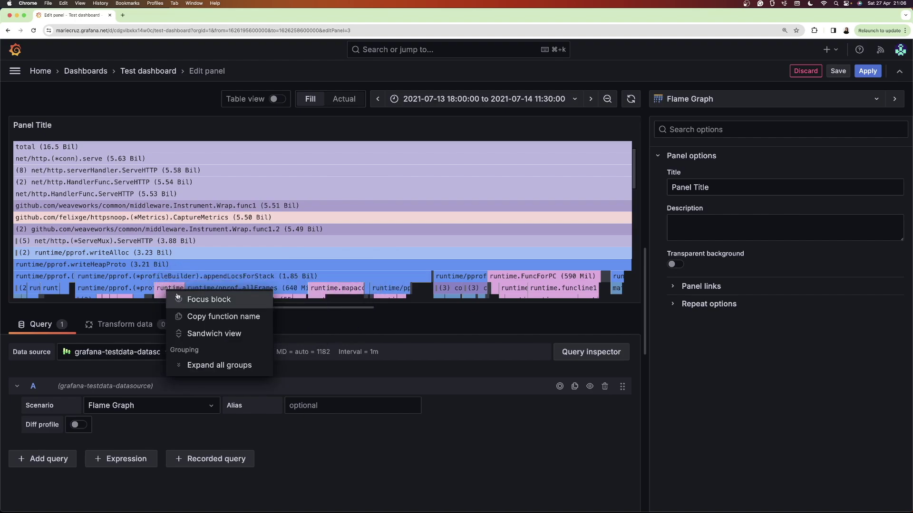
pyautogui.click(208, 300)
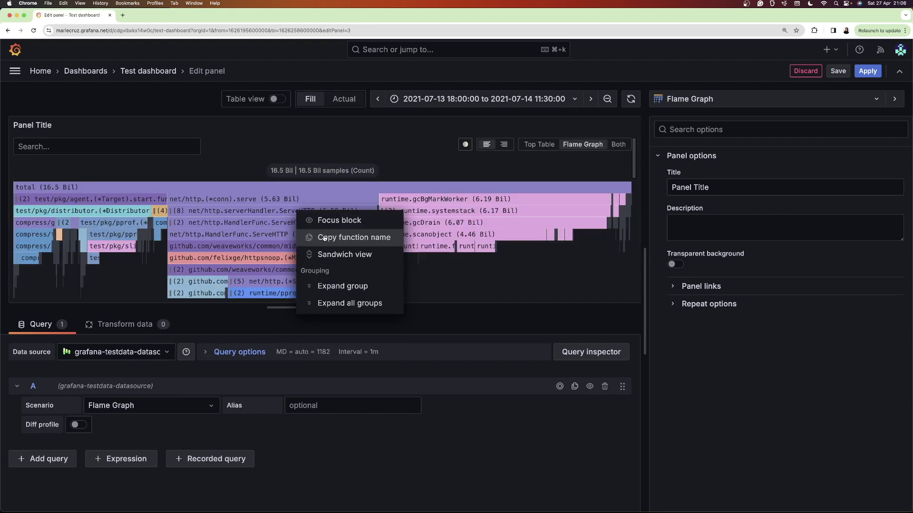
pyautogui.click(329, 255)
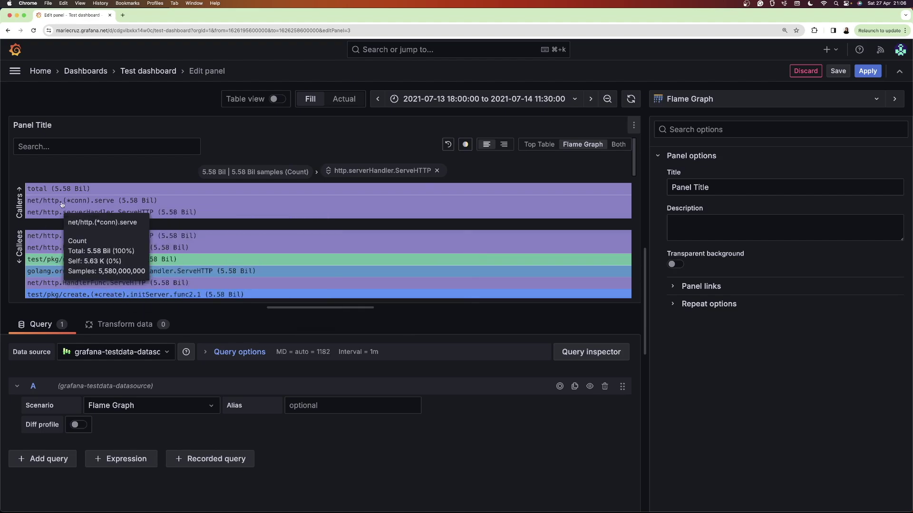
# Leave sandwich view, try colouring blocks by value and by package name, and save the dashboard
pyautogui.click(437, 170)
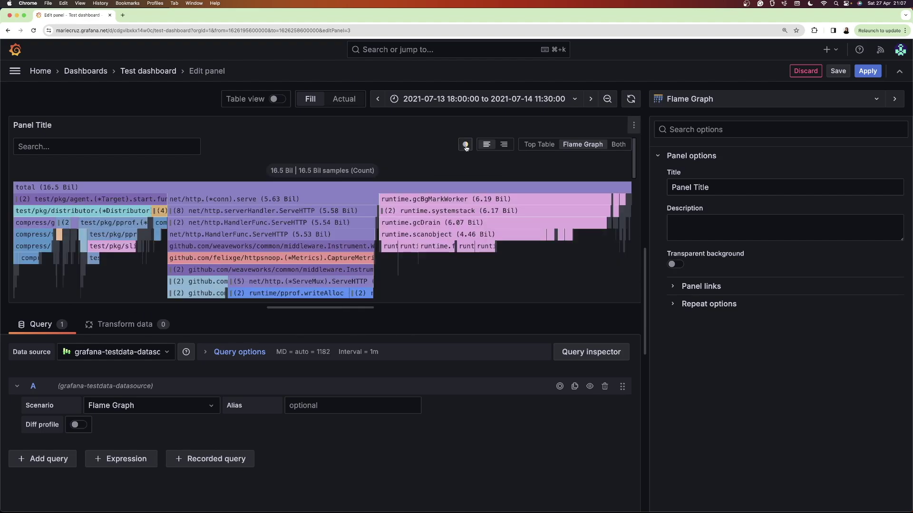
pyautogui.click(464, 144)
pyautogui.click(456, 178)
pyautogui.click(465, 144)
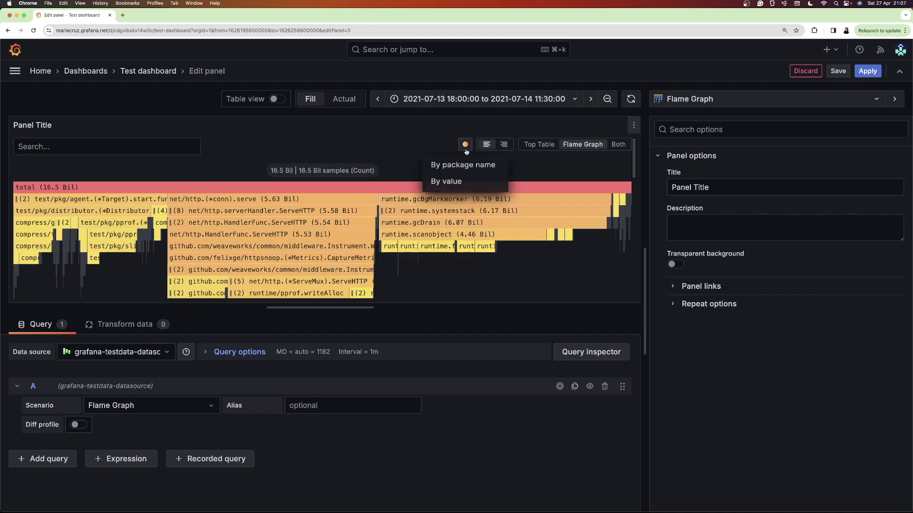
pyautogui.click(456, 161)
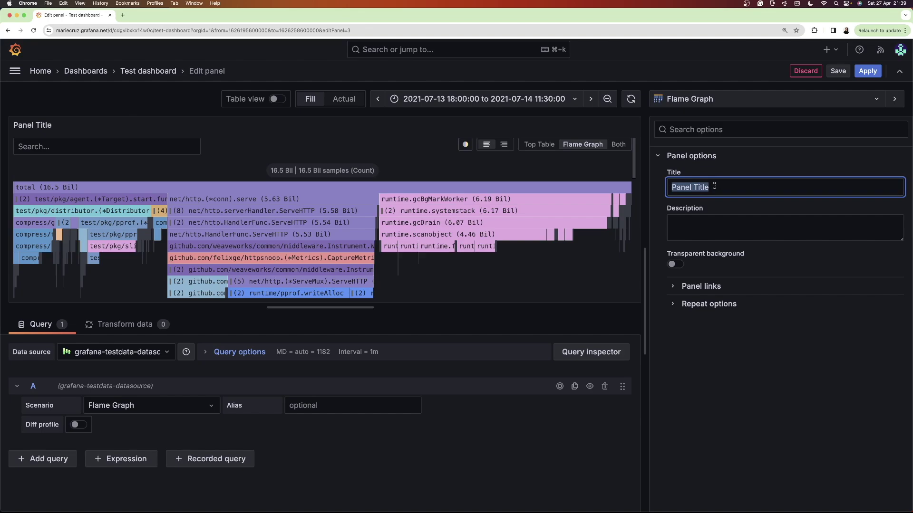
pyautogui.write('Flame graph')
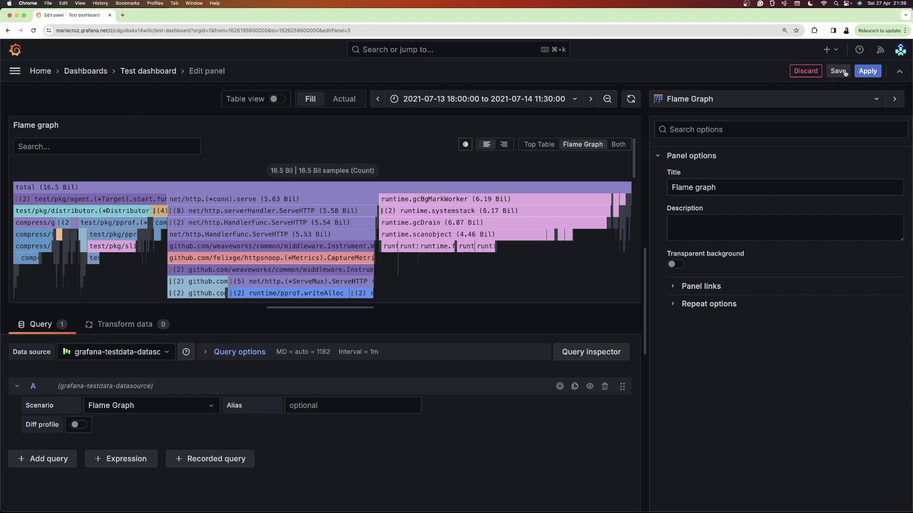
pyautogui.click(837, 71)
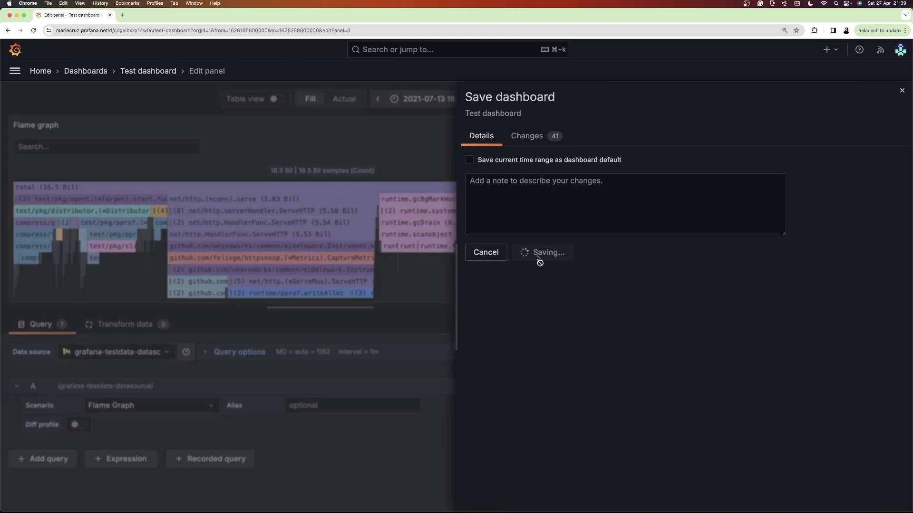